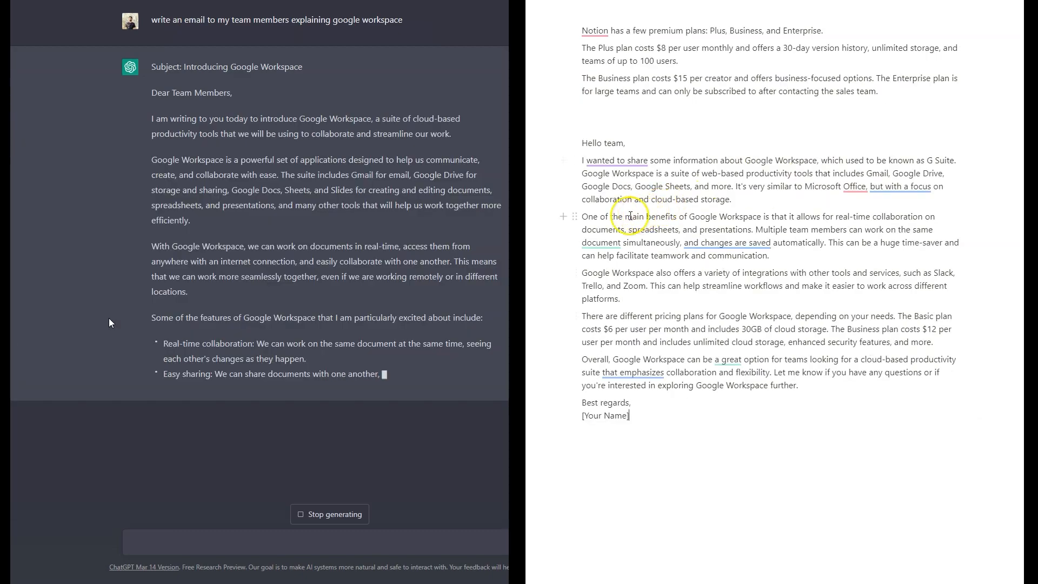
{"action": "left_click_drag", "start_coordinate": [593, 313], "coordinate": [943, 342]}
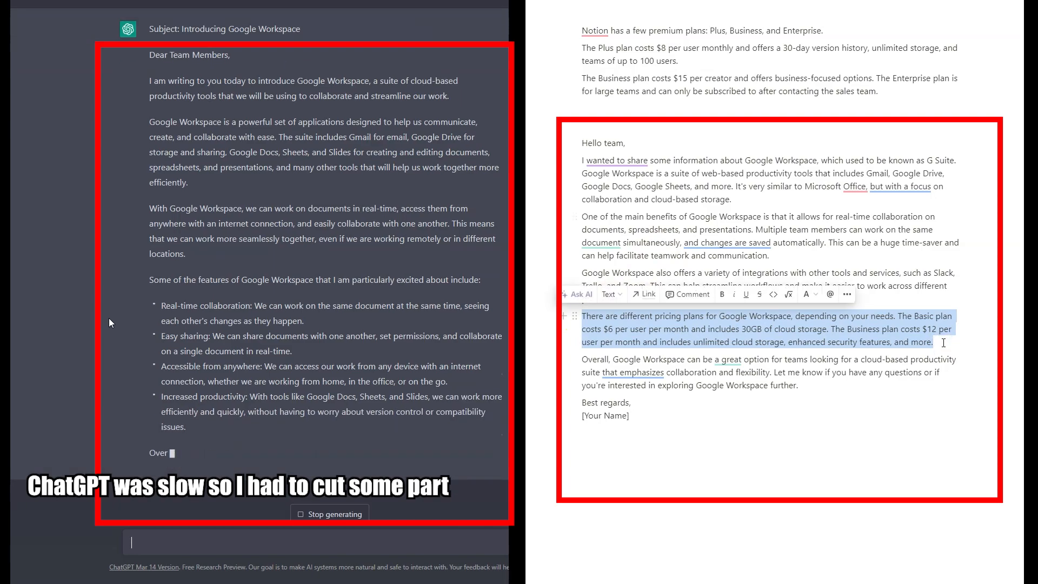
{"action": "left_click", "coordinate": [592, 235]}
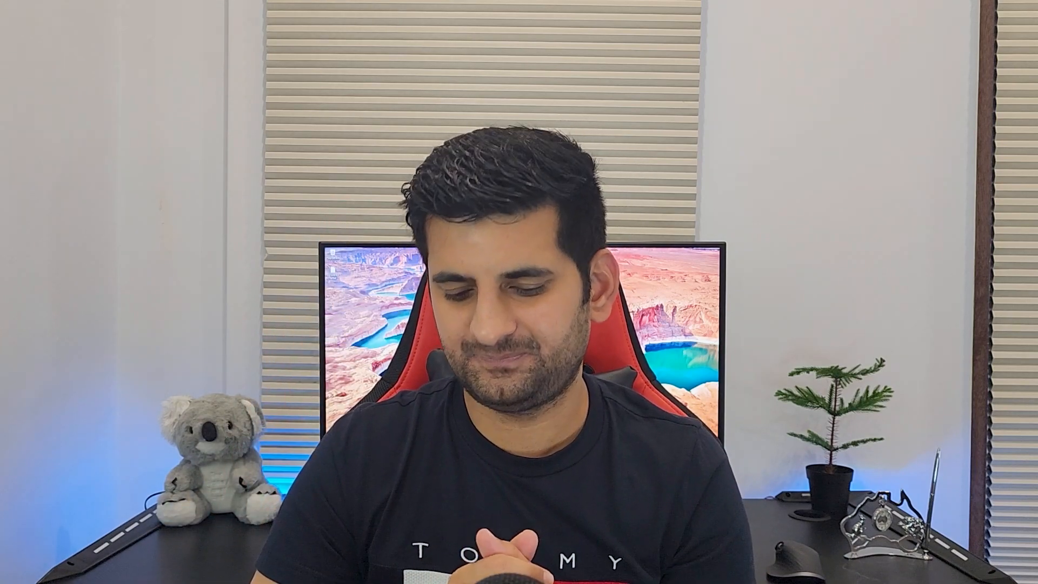
Step: Have Notion AI summarize the five selected pricing paragraphs
{"action": "left_click_drag", "start_coordinate": [363, 400], "coordinate": [63, 265]}
{"action": "key", "text": "ctrl+c"}
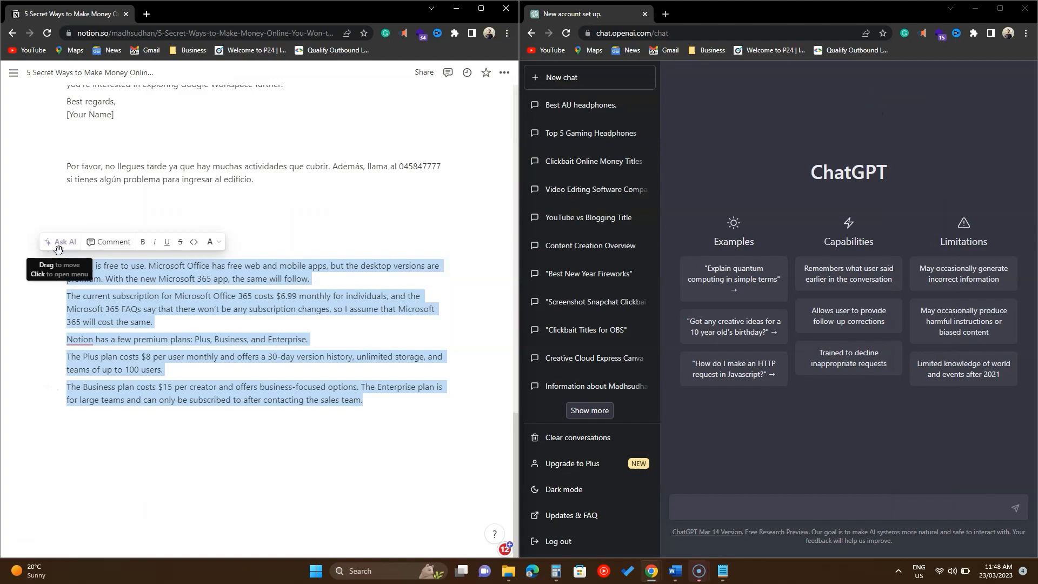
{"action": "left_click", "coordinate": [59, 245]}
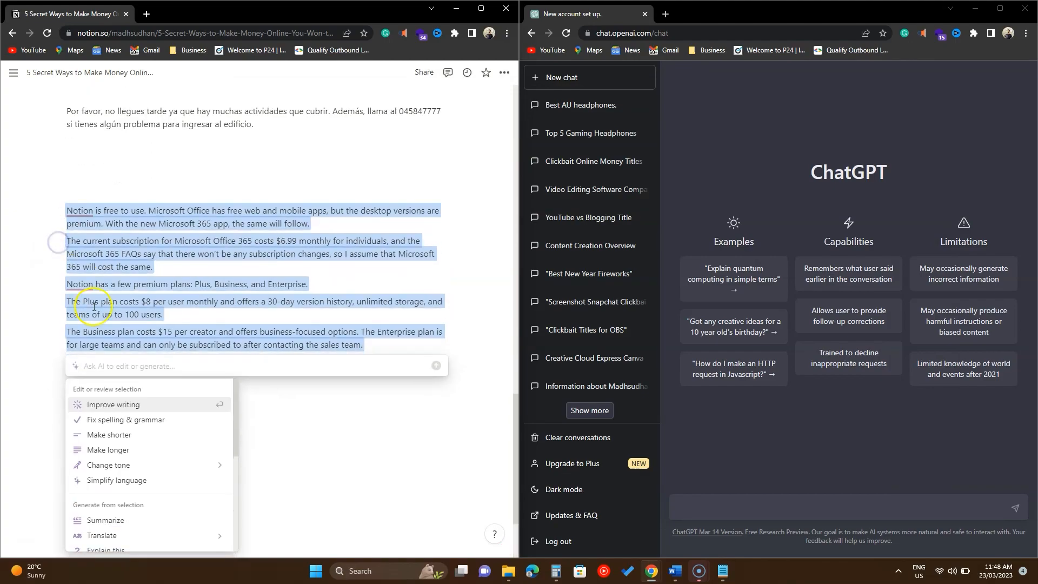
{"action": "left_click", "coordinate": [136, 529]}
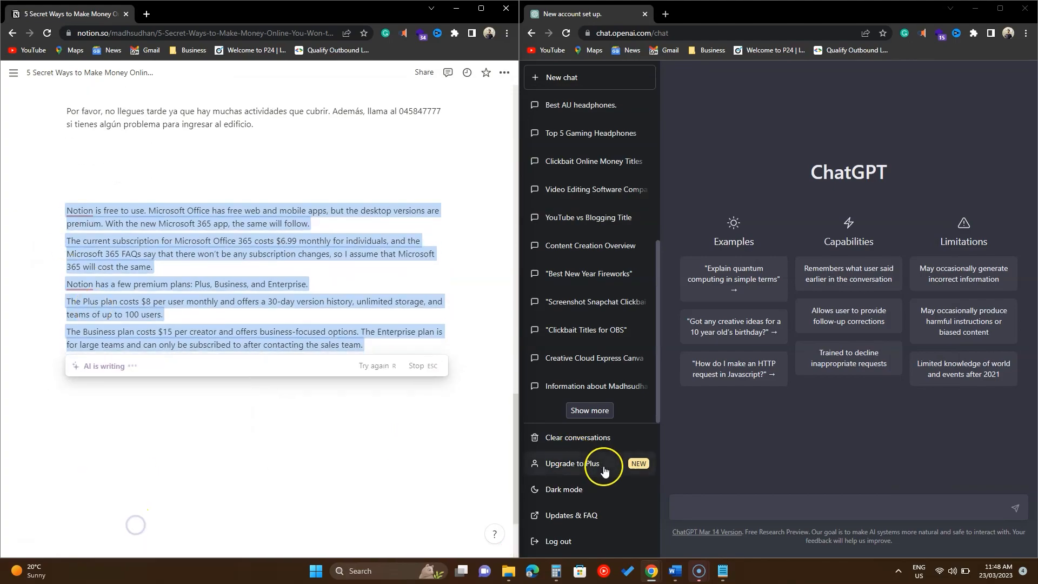
Step: Ask ChatGPT to summarize the same pasted pricing paragraphs
{"action": "left_click", "coordinate": [718, 505]}
{"action": "type", "text": "Summarize"}
{"action": "right_click", "coordinate": [721, 509]}
{"action": "left_click", "coordinate": [747, 402]}
{"action": "key", "text": "Return"}
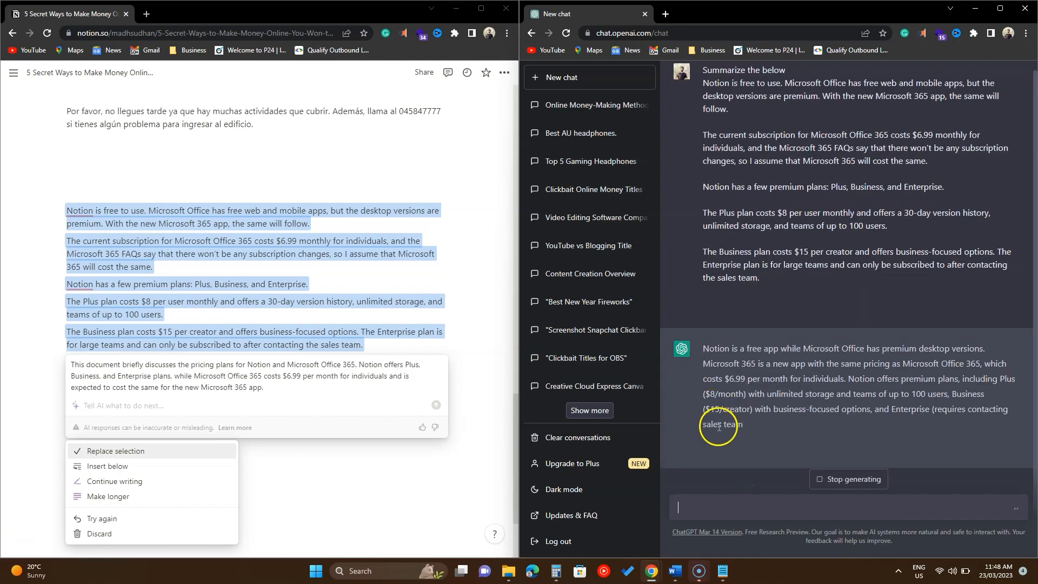
Step: Insert Notion's summary below the original pricing paragraphs
{"action": "scroll", "coordinate": [459, 413], "scroll_direction": "down", "scroll_amount": 2}
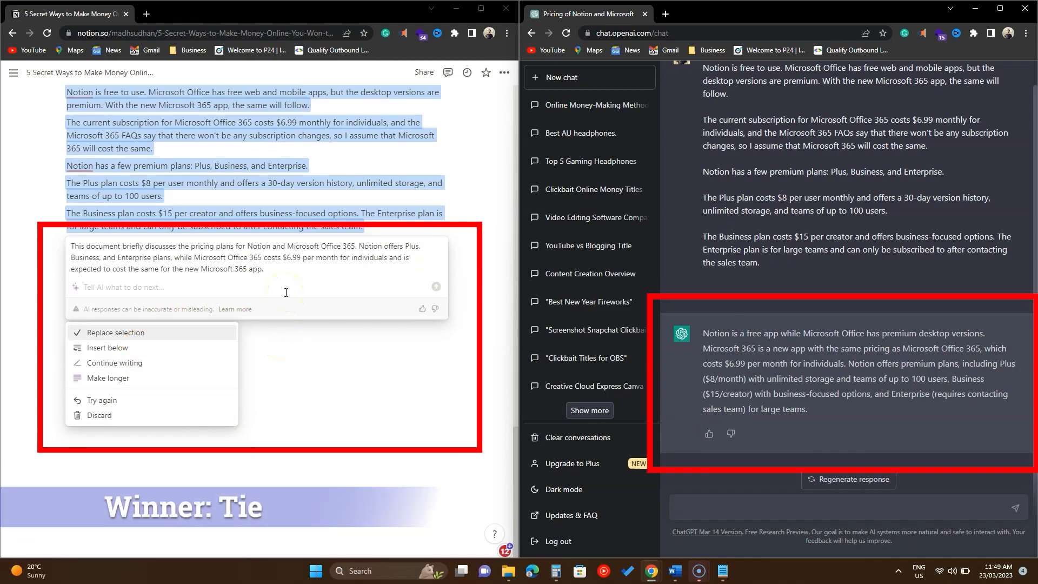
{"action": "left_click", "coordinate": [149, 349]}
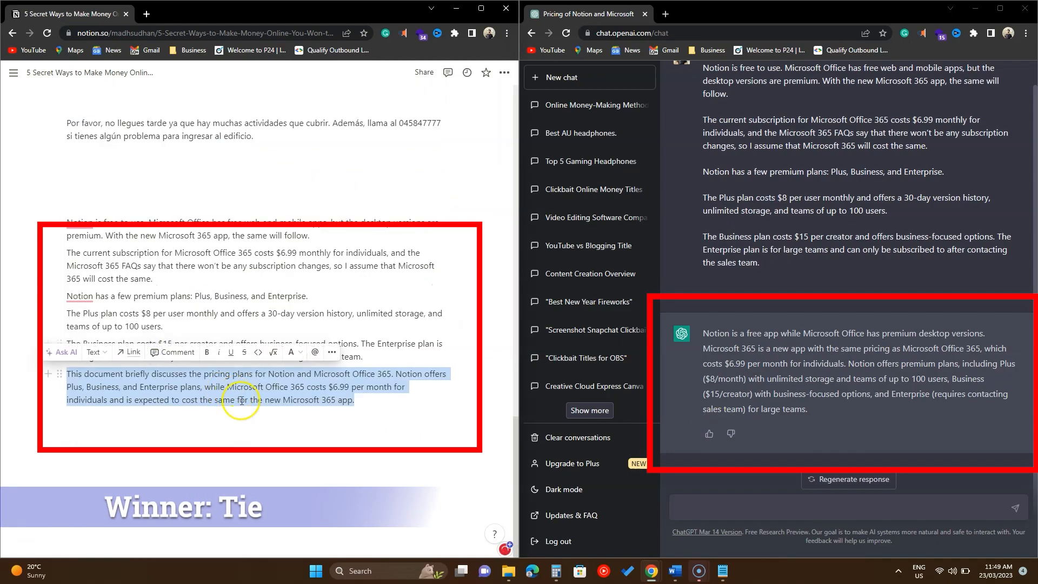
{"action": "left_click", "coordinate": [278, 423]}
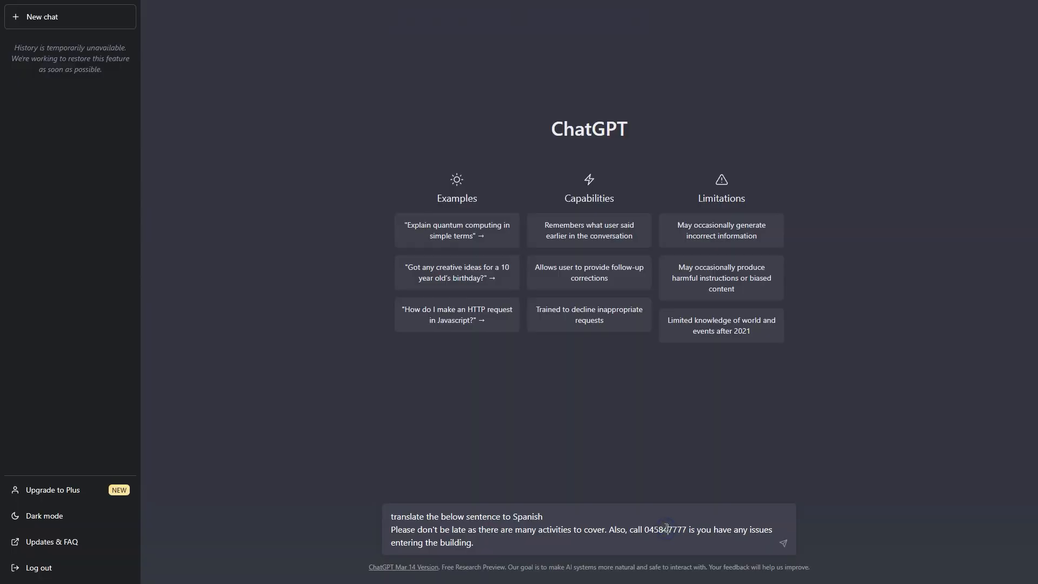
Step: Send the Spanish translation request for the late-arrival note to both ChatGPT and Notion AI
{"action": "key", "text": "Return"}
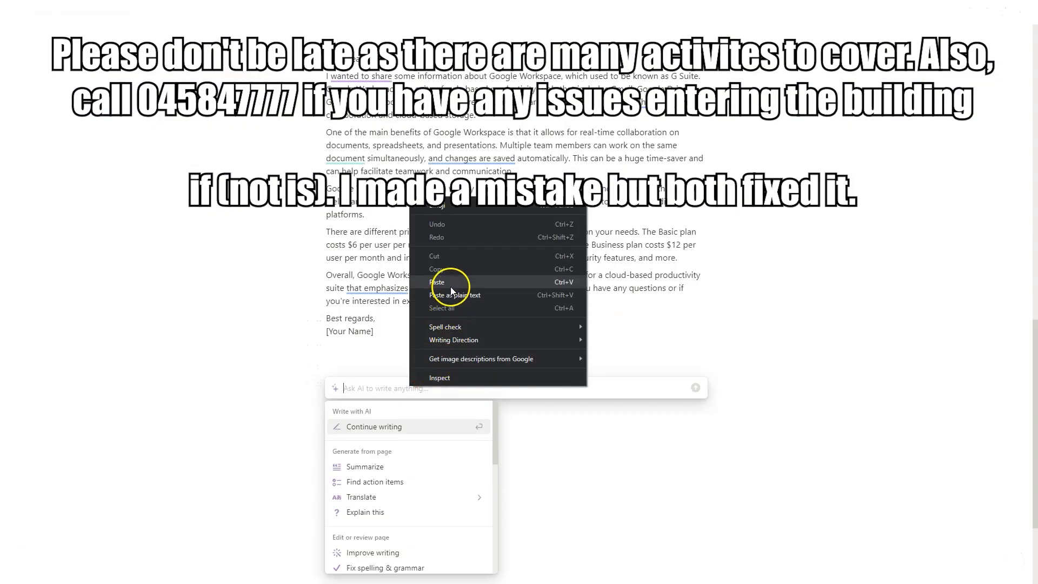
{"action": "left_click", "coordinate": [424, 278]}
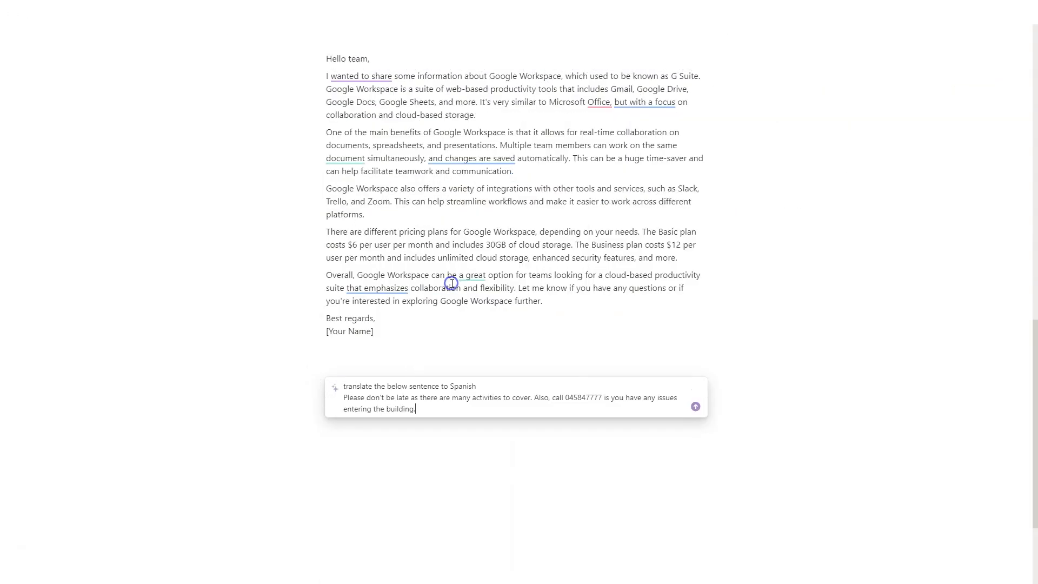
{"action": "key", "text": "Return"}
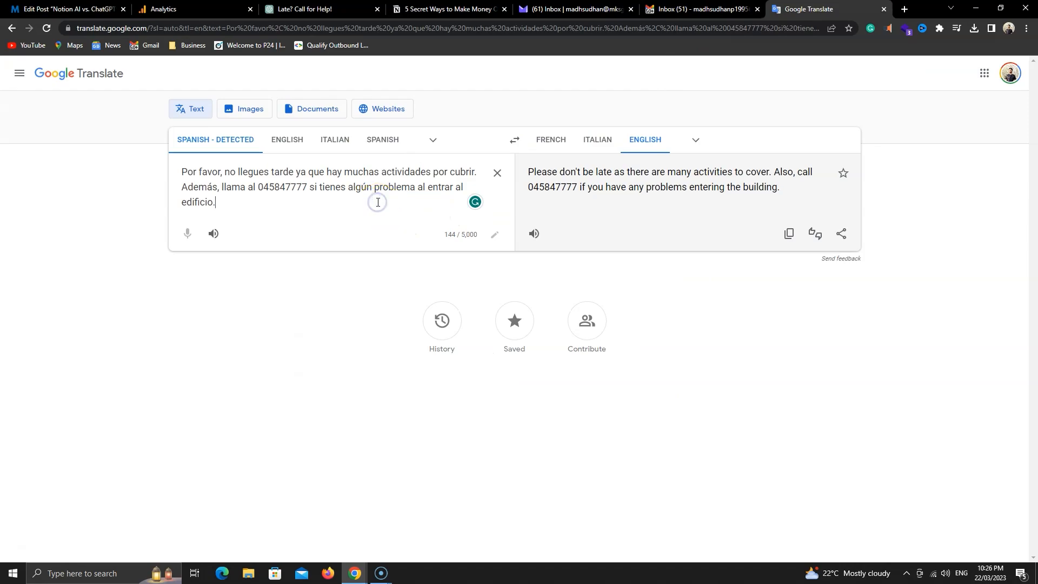
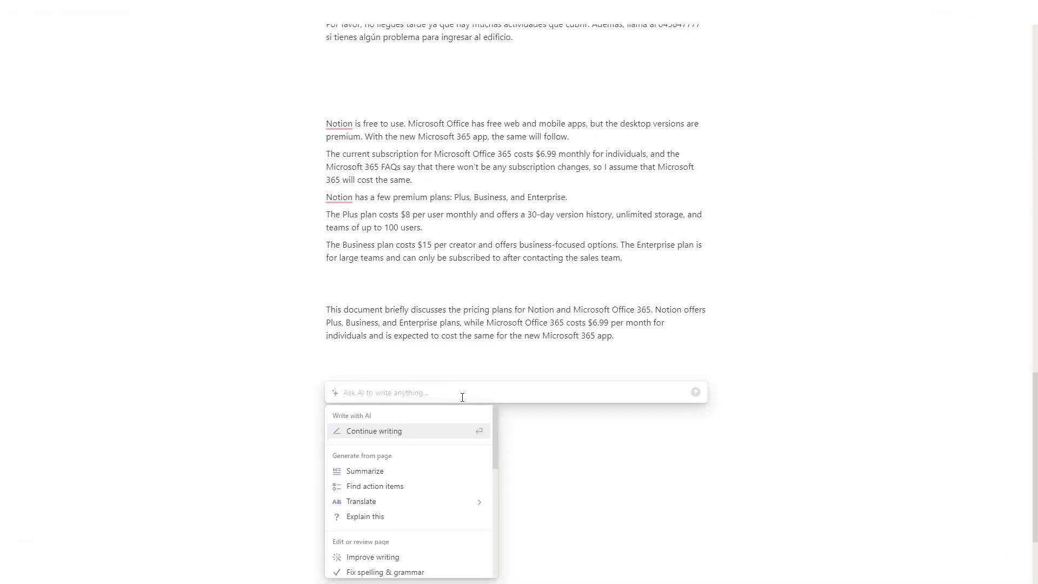
Step: Browse the Ask AI menu options, then dismiss it without choosing anything
{"action": "scroll", "coordinate": [408, 387], "scroll_direction": "down", "scroll_amount": 3}
{"action": "mouse_move", "coordinate": [411, 388]}
{"action": "scroll", "coordinate": [411, 389], "scroll_direction": "down", "scroll_amount": 5}
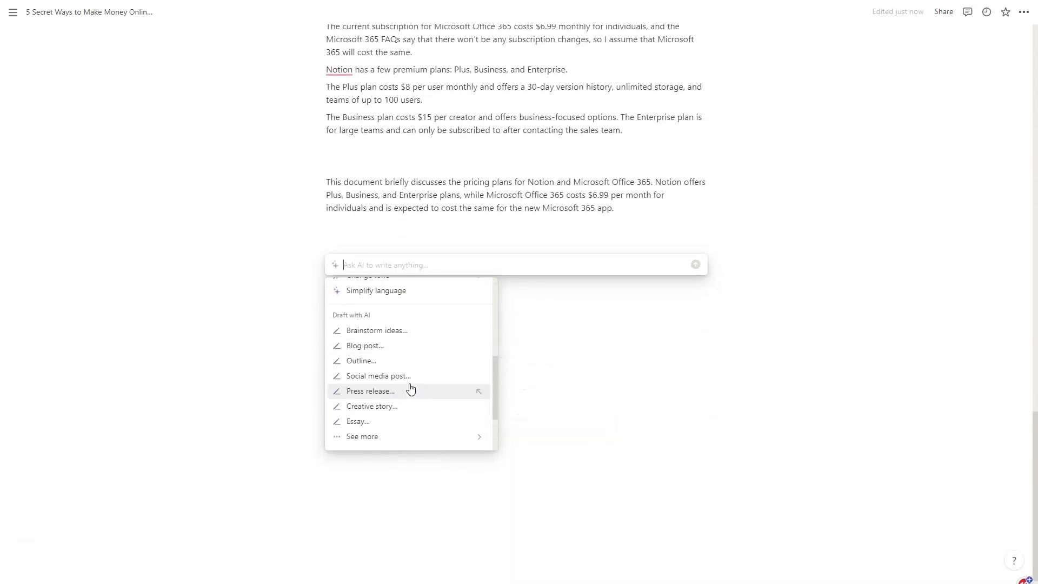
{"action": "scroll", "coordinate": [411, 388], "scroll_direction": "up", "scroll_amount": 7}
{"action": "scroll", "coordinate": [411, 389], "scroll_direction": "up", "scroll_amount": 2}
{"action": "left_click", "coordinate": [605, 189]}
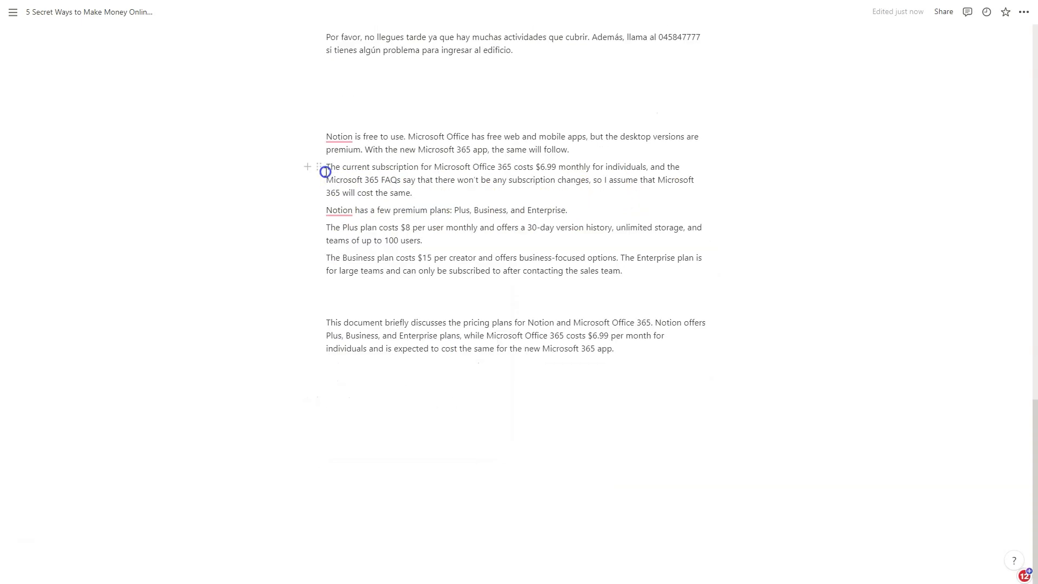
Step: Select the pricing summary paragraph and bring up its AI options
{"action": "left_click_drag", "start_coordinate": [602, 352], "coordinate": [323, 312]}
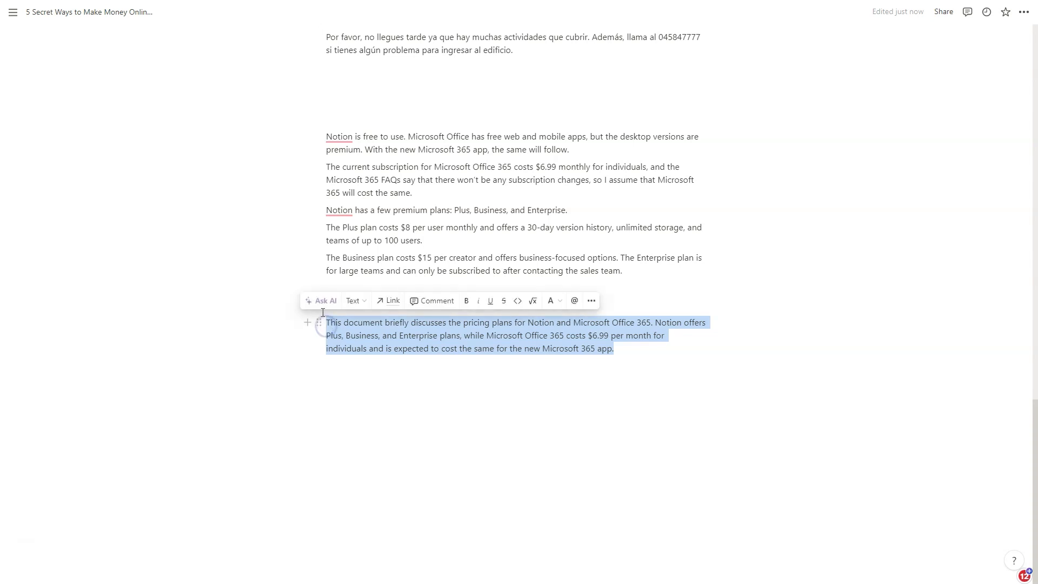
{"action": "left_click", "coordinate": [321, 310]}
{"action": "scroll", "coordinate": [359, 480], "scroll_direction": "down", "scroll_amount": 5}
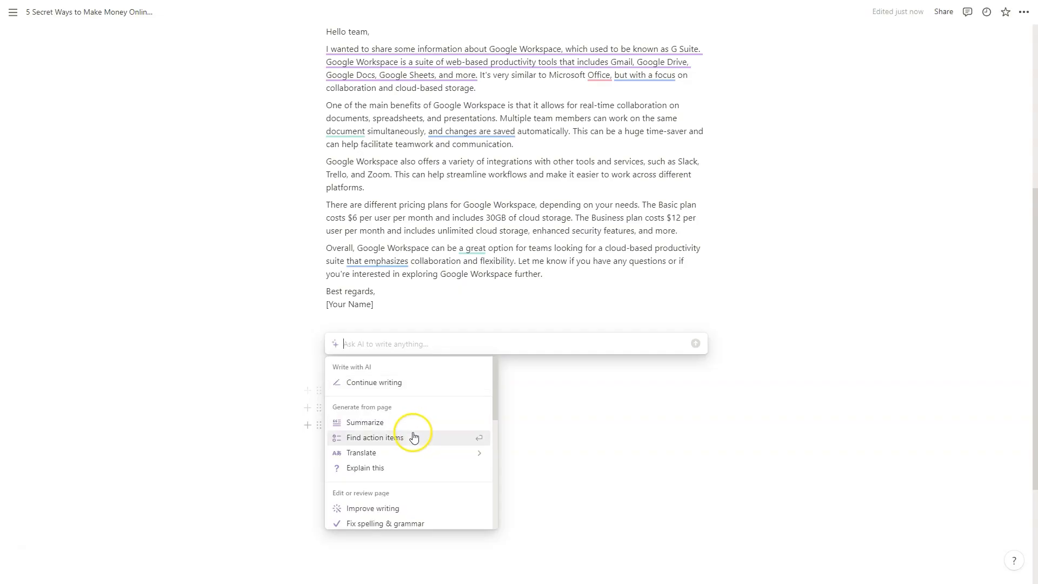
Step: Choose Dutch from Notion AI's Translate options for the pricing notes
{"action": "mouse_move", "coordinate": [412, 450]}
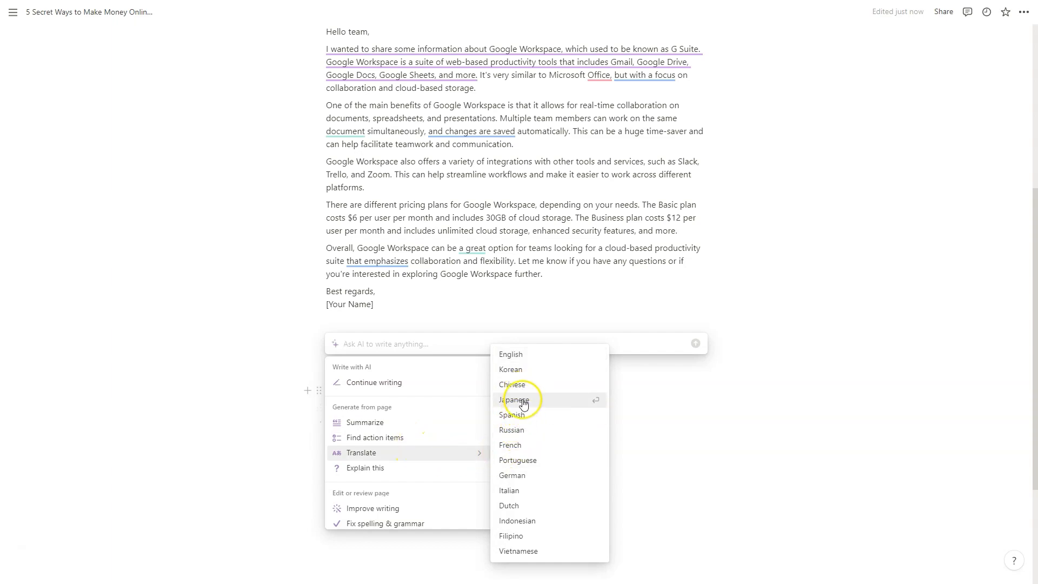
{"action": "left_click", "coordinate": [520, 507]}
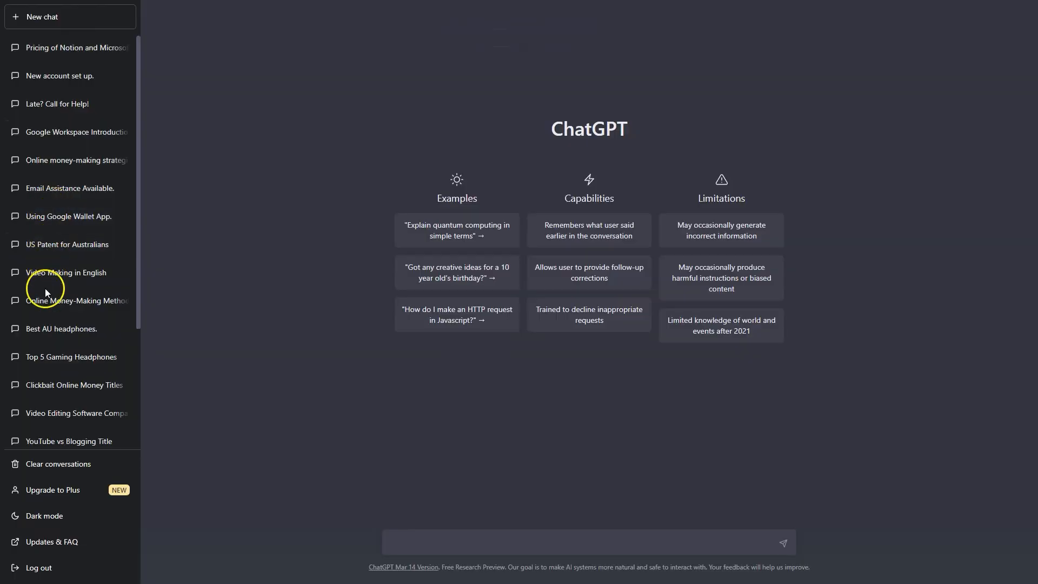
{"action": "scroll", "coordinate": [45, 288], "scroll_direction": "down", "scroll_amount": 3}
{"action": "scroll", "coordinate": [44, 288], "scroll_direction": "up", "scroll_amount": 3}
{"action": "left_click", "coordinate": [70, 217]}
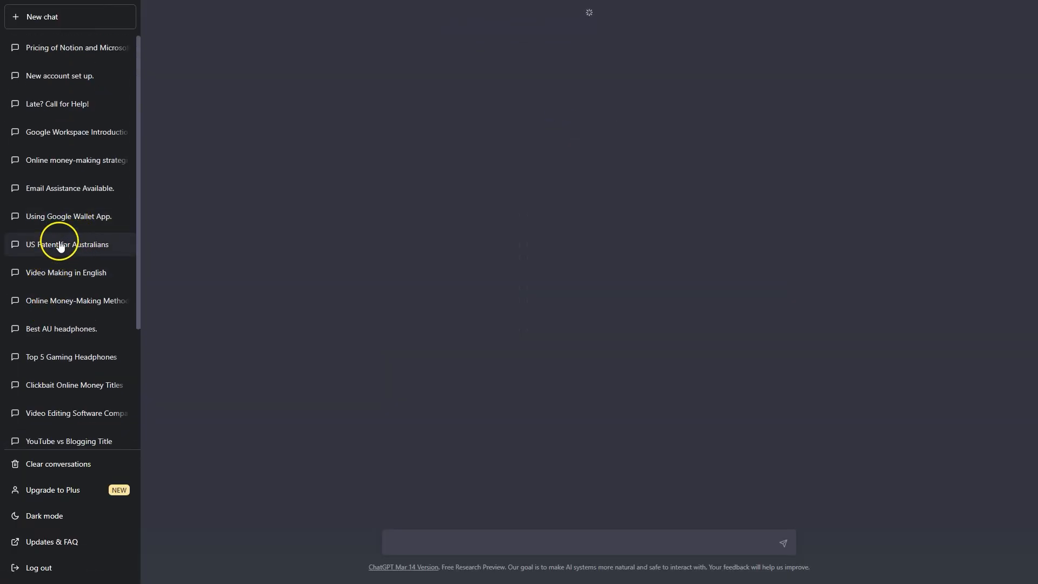
{"action": "scroll", "coordinate": [86, 186], "scroll_direction": "down", "scroll_amount": 3}
{"action": "scroll", "coordinate": [248, 369], "scroll_direction": "up", "scroll_amount": 7}
{"action": "scroll", "coordinate": [249, 369], "scroll_direction": "up", "scroll_amount": 10}
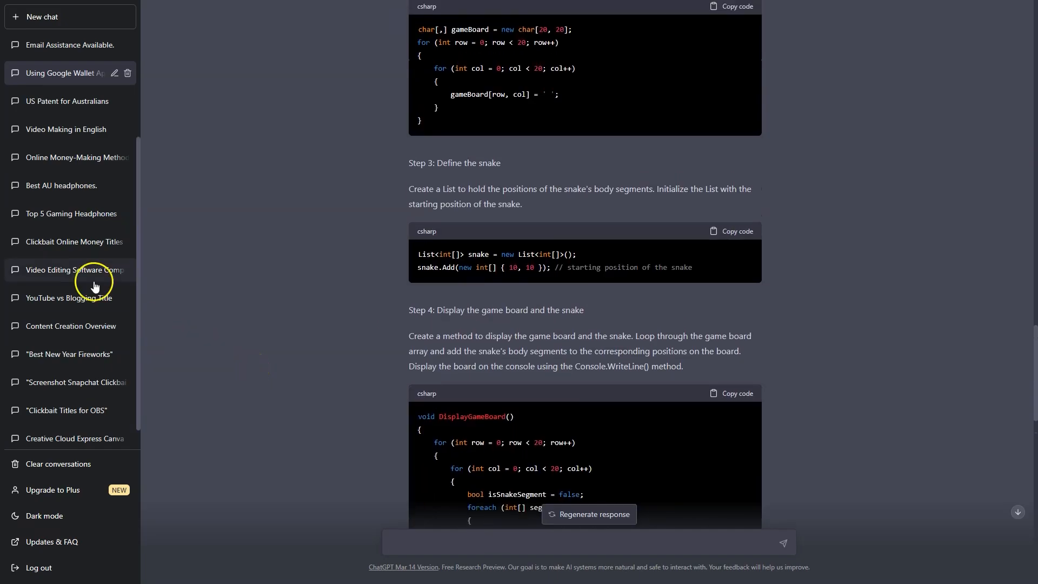
{"action": "scroll", "coordinate": [64, 258], "scroll_direction": "up", "scroll_amount": 2}
{"action": "left_click", "coordinate": [61, 258]}
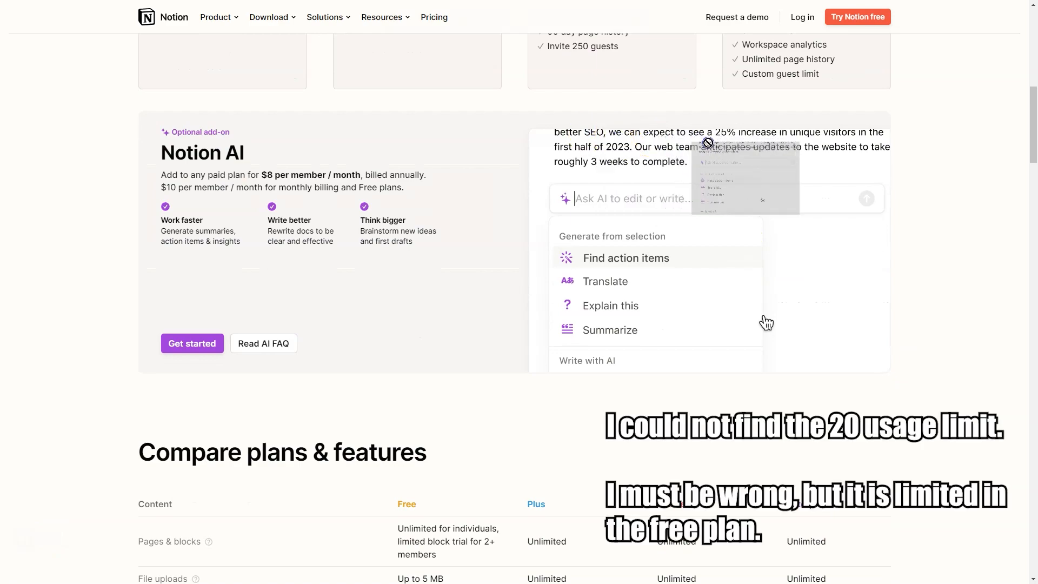
{"action": "left_click_drag", "start_coordinate": [168, 177], "coordinate": [377, 185]}
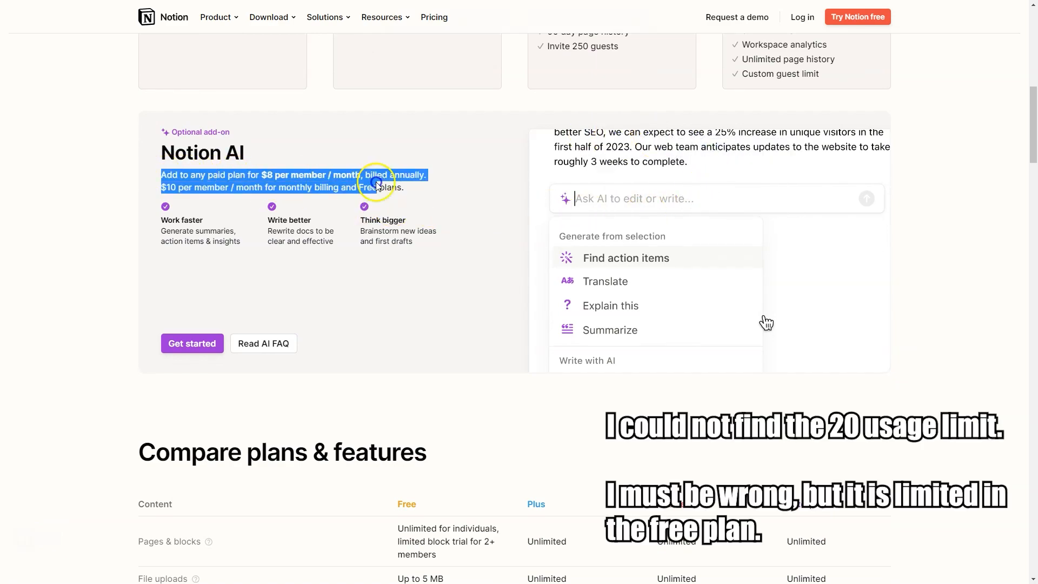
{"action": "left_click", "coordinate": [412, 191]}
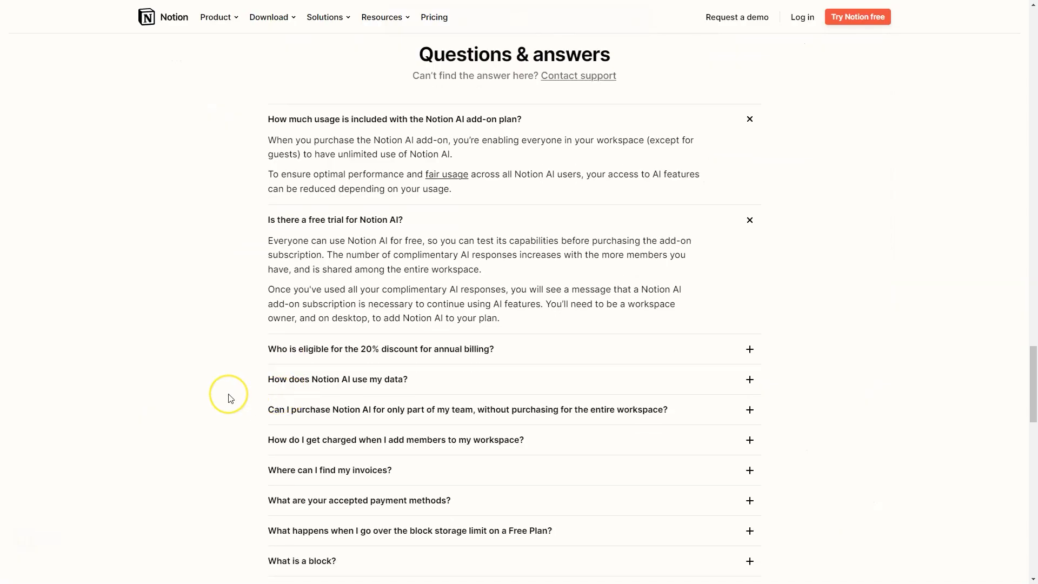
{"action": "scroll", "coordinate": [229, 398], "scroll_direction": "down", "scroll_amount": 3}
{"action": "scroll", "coordinate": [229, 399], "scroll_direction": "down", "scroll_amount": 1}
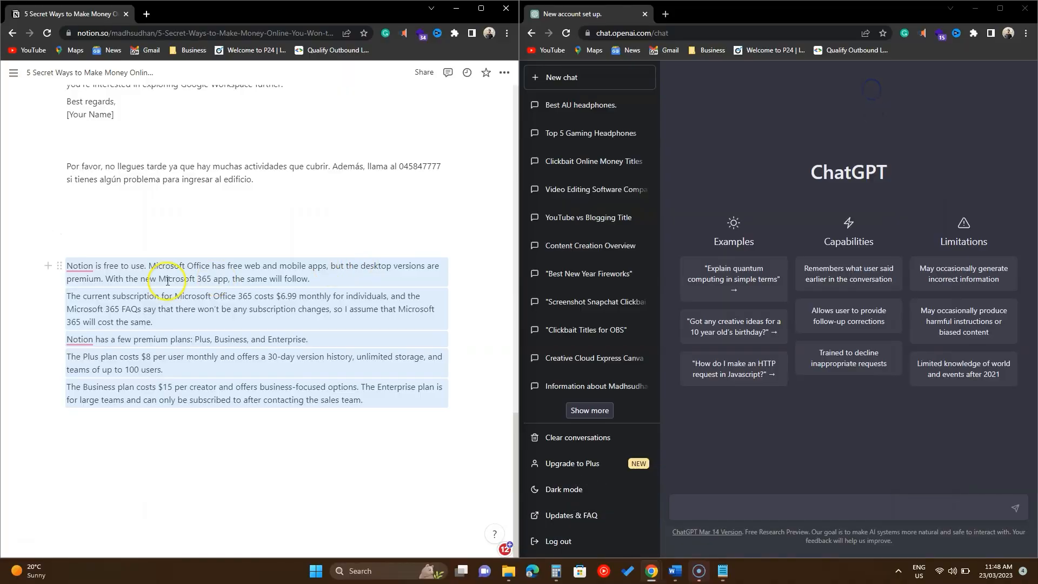
Step: Select the five pricing paragraphs and paste the Google Workspace email request into Notion's AI prompt
{"action": "mouse_move", "coordinate": [81, 267]}
{"action": "left_click_drag", "start_coordinate": [339, 398], "coordinate": [64, 266]}
{"action": "left_click", "coordinate": [60, 247]}
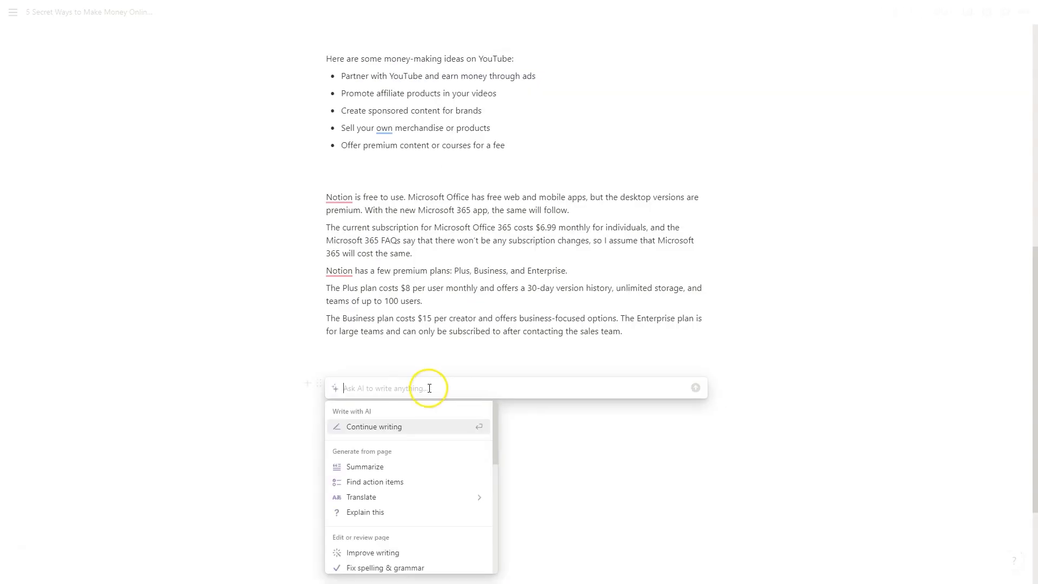
{"action": "right_click", "coordinate": [429, 388]}
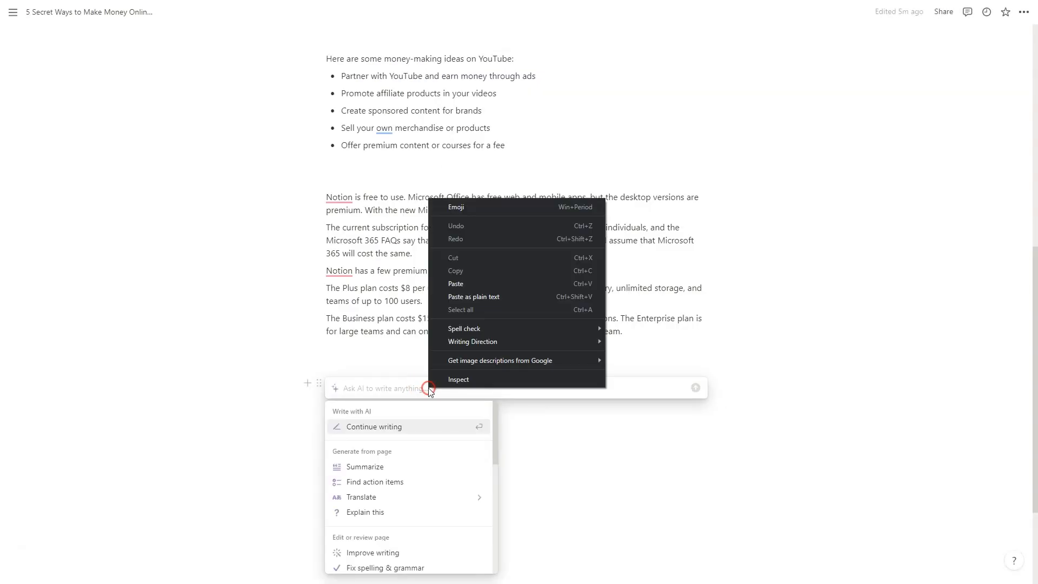
{"action": "left_click", "coordinate": [455, 284]}
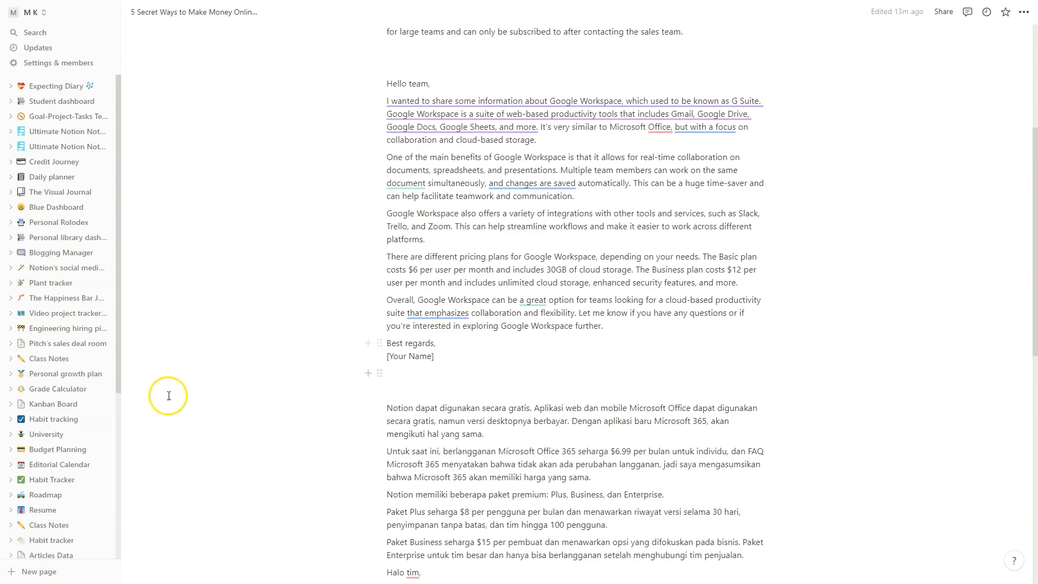
Step: Open the Planning 2022 page from the sidebar
{"action": "scroll", "coordinate": [59, 411], "scroll_direction": "down", "scroll_amount": 3}
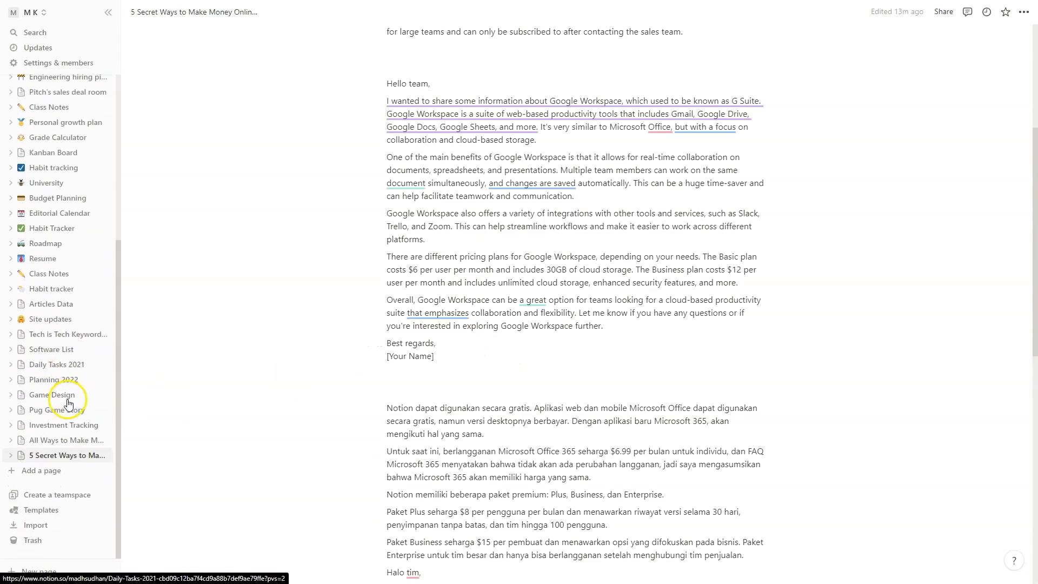
{"action": "left_click", "coordinate": [62, 380]}
{"action": "scroll", "coordinate": [528, 359], "scroll_direction": "down", "scroll_amount": 1}
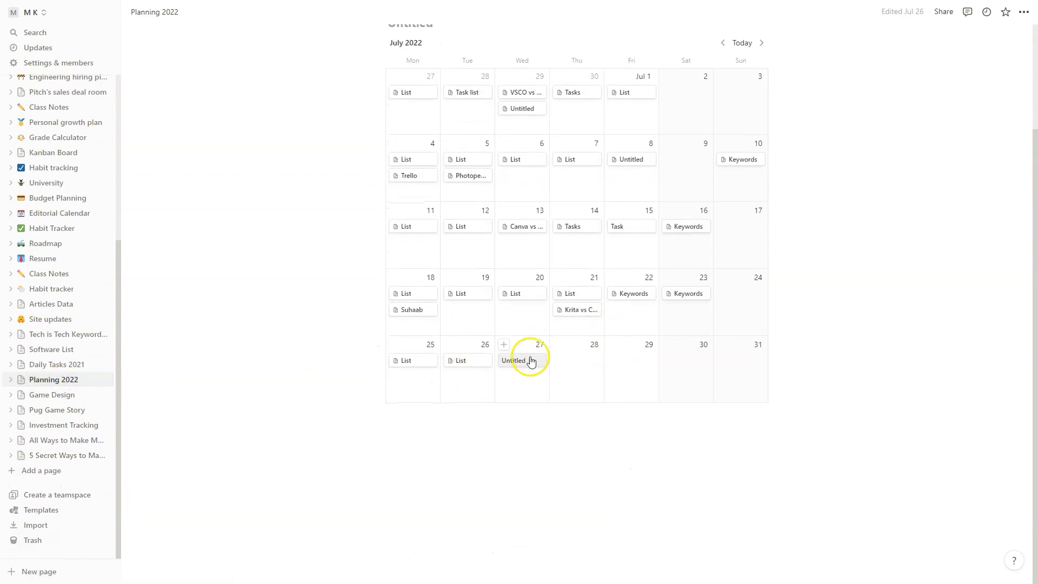
Step: Open a calendar entry and paste the Spanish translation request into the AI prompt
{"action": "left_click", "coordinate": [514, 299]}
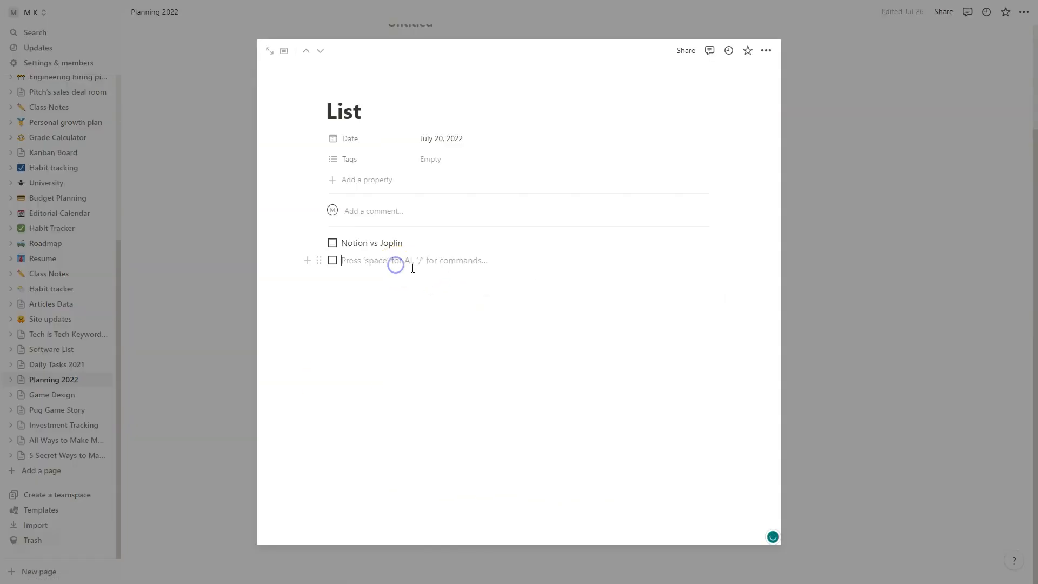
{"action": "key", "text": "space"}
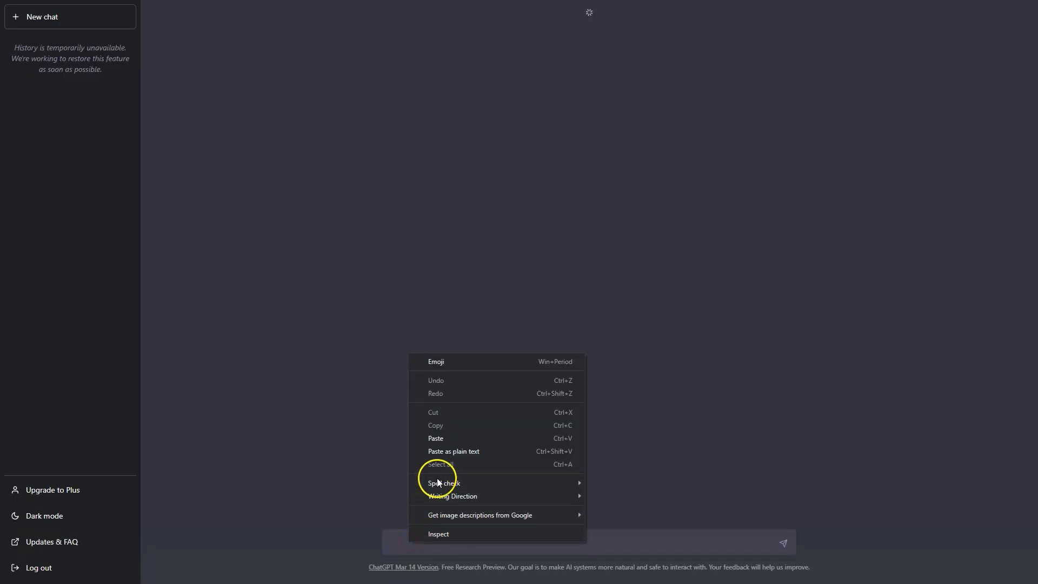
{"action": "left_click", "coordinate": [439, 441]}
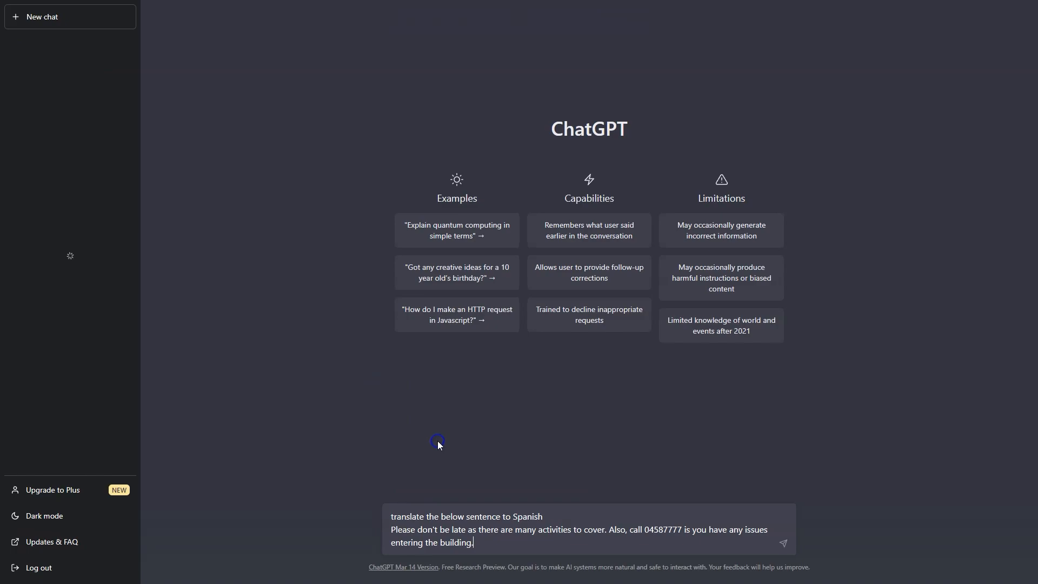